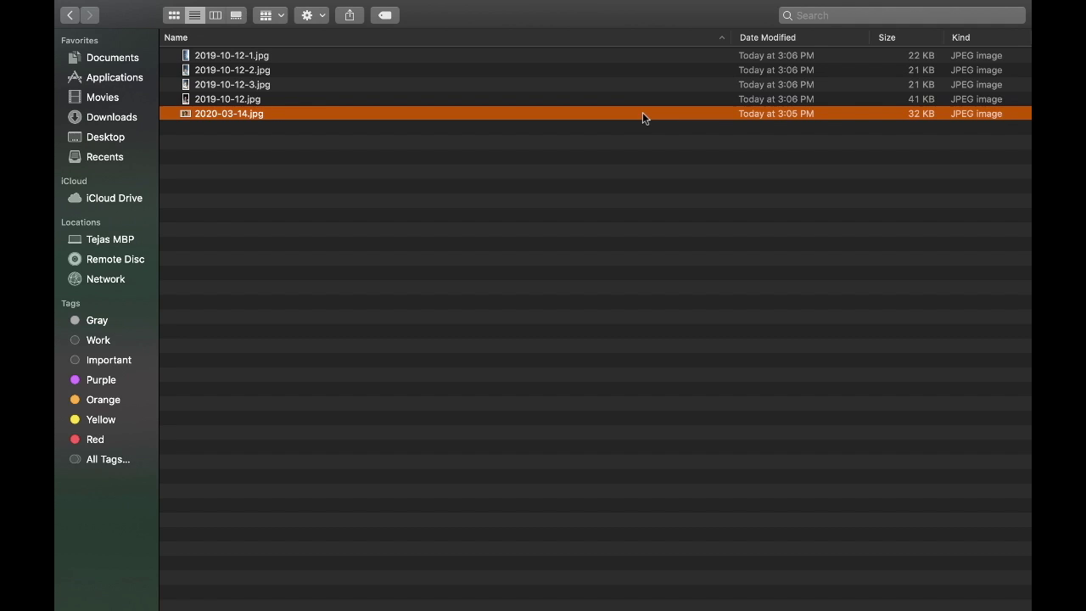
Quick Look 2020-03-14.jpg, then close it and preview 2019-10-12.jpg instead
{"action": "key", "text": "space"}
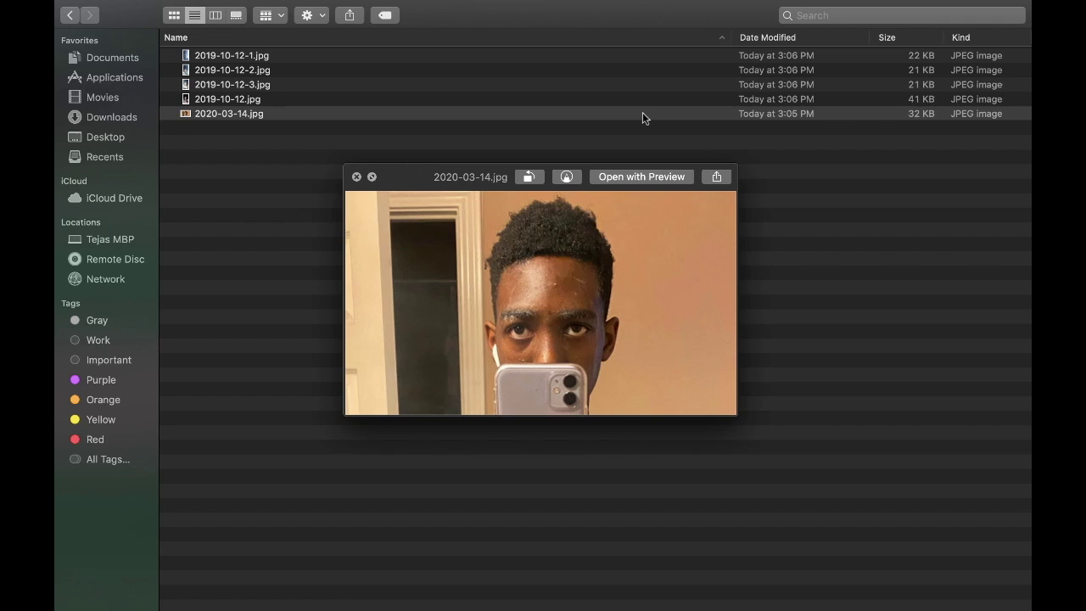
{"action": "key", "text": "space"}
{"action": "left_click", "coordinate": [648, 98]}
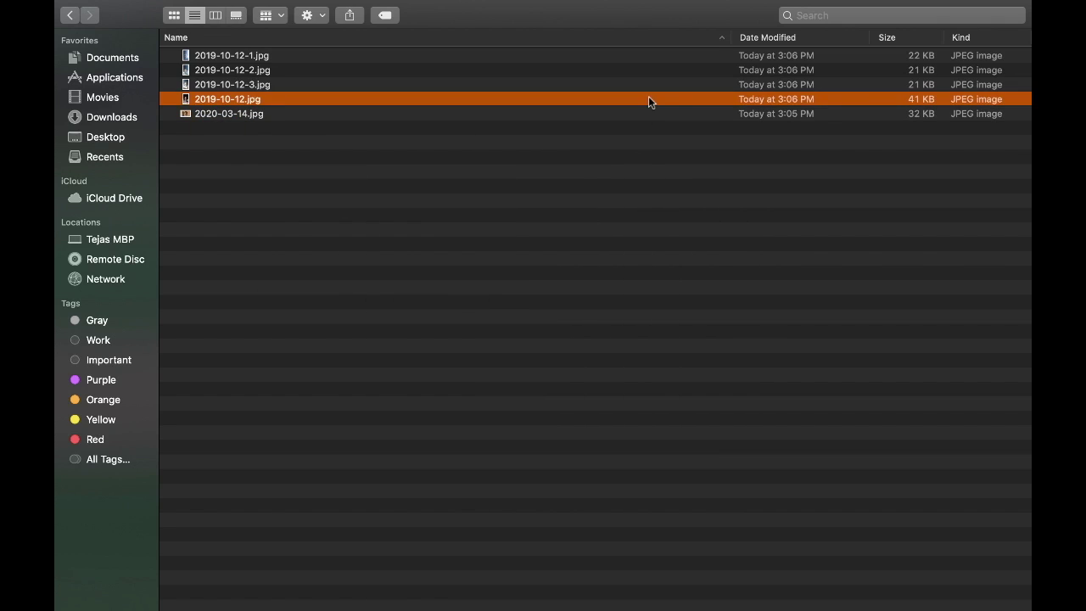
{"action": "key", "text": "space"}
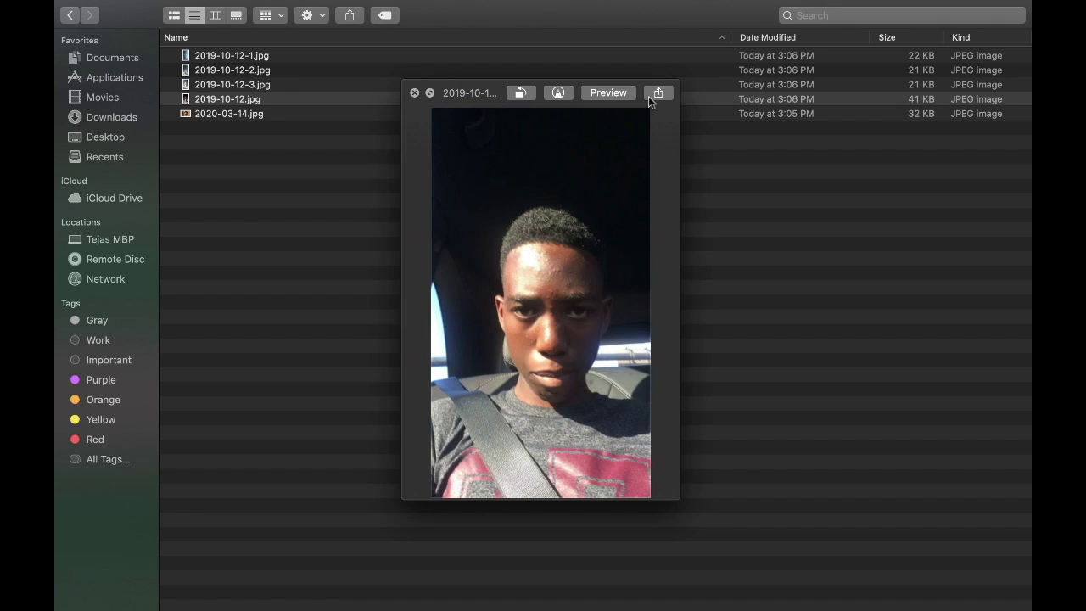
Close the 2019-10-12.jpg preview and Quick Look 2019-10-12-3.jpg
{"action": "key", "text": "space"}
{"action": "left_click", "coordinate": [656, 86]}
{"action": "key", "text": "space"}
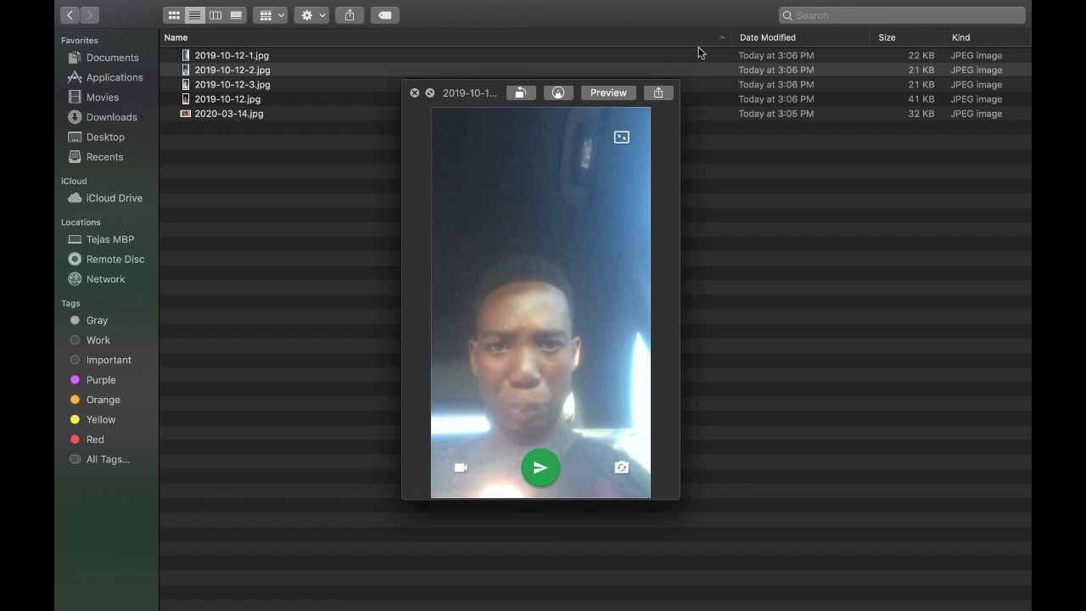
Quick Look the top file 2019-10-12-1.jpg, then close it with that row selected
{"action": "key", "text": "space"}
{"action": "key", "text": "Up"}
{"action": "key", "text": "space"}
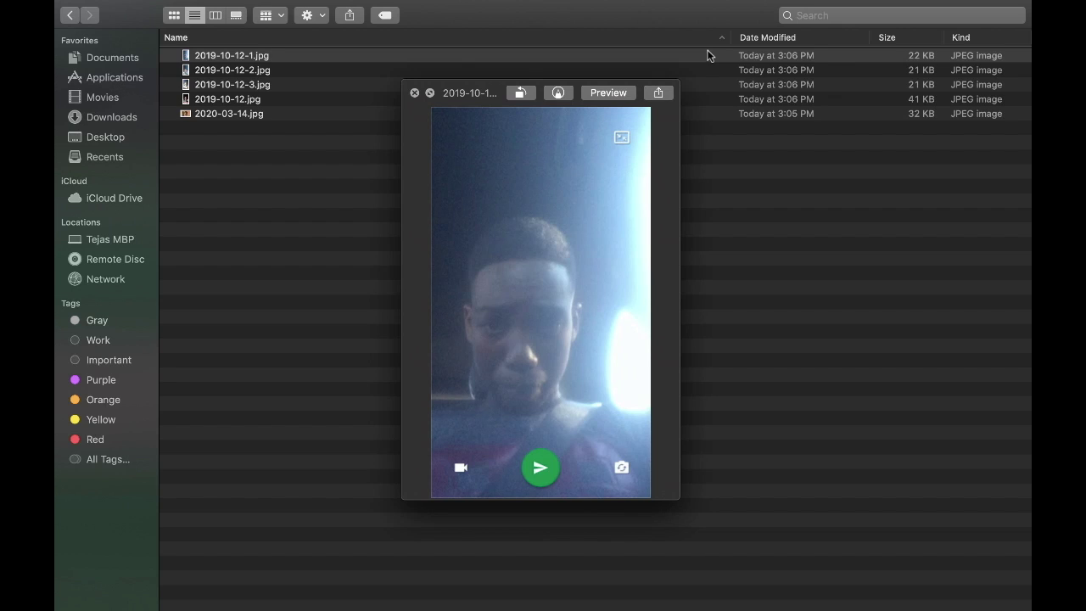
{"action": "key", "text": "space"}
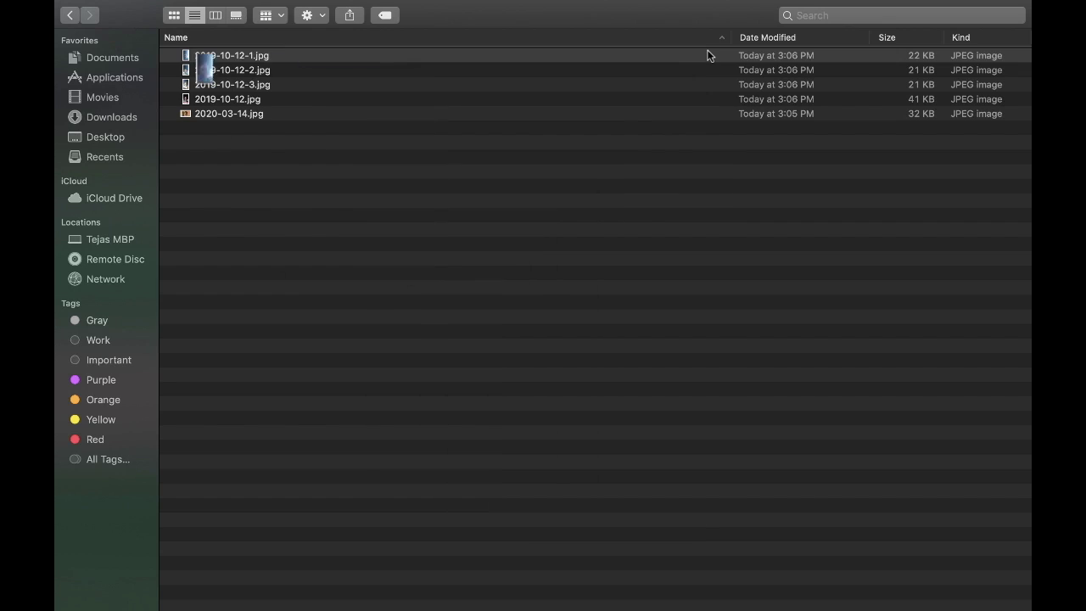
{"action": "left_click", "coordinate": [708, 55]}
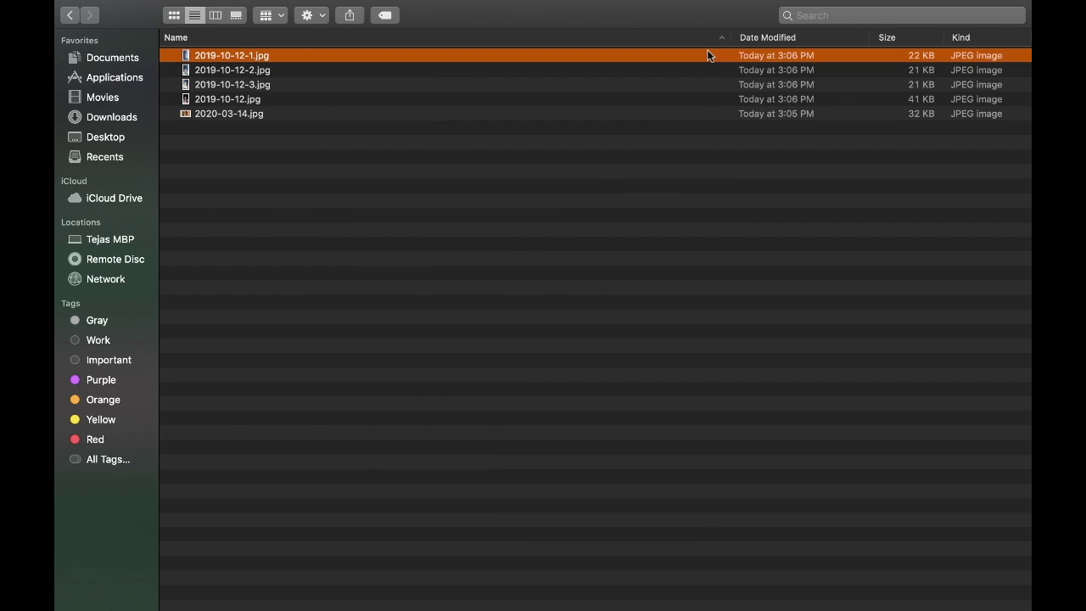